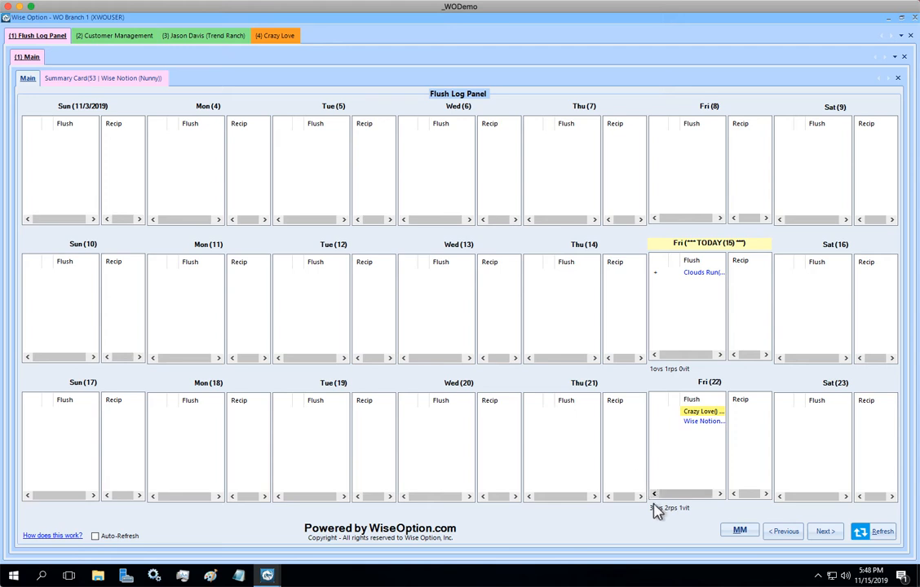
# Step: Open the Daily Worksheet in a new tab and bring up the Summary Card of Recip 117
pyautogui.click(742, 531)
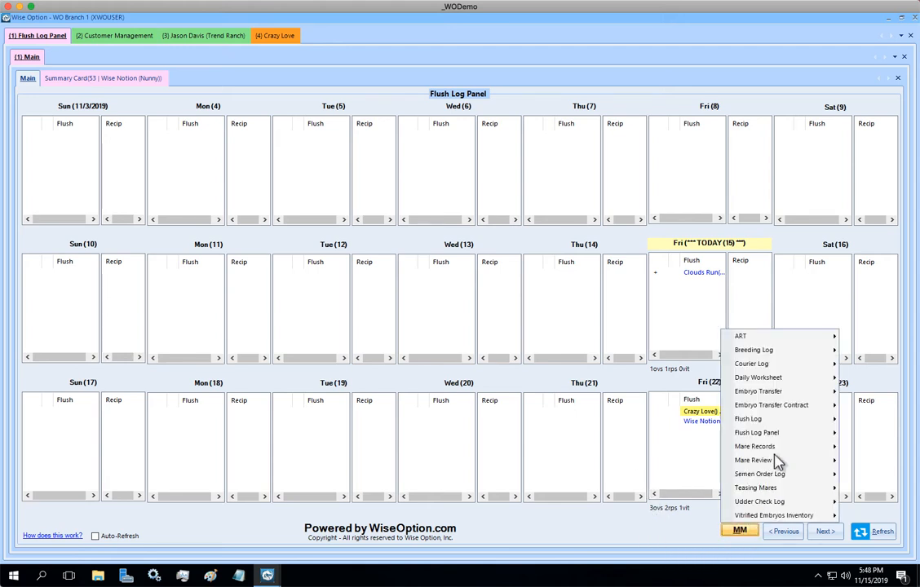
pyautogui.moveTo(813, 379)
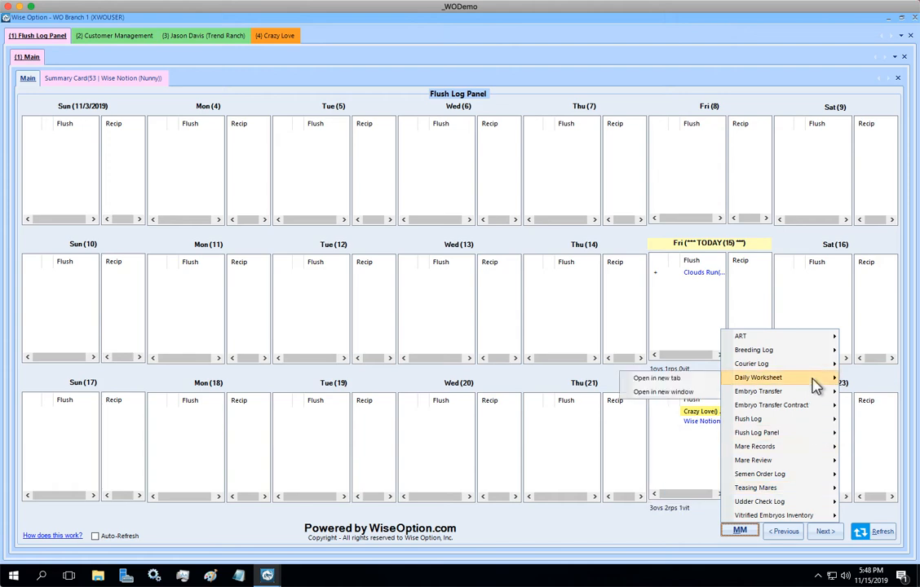
pyautogui.click(683, 378)
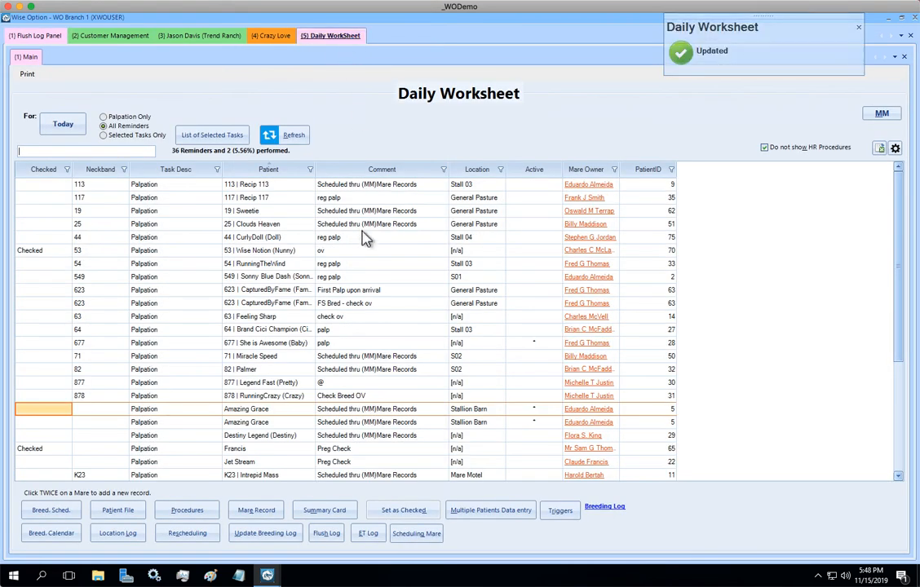
pyautogui.click(359, 316)
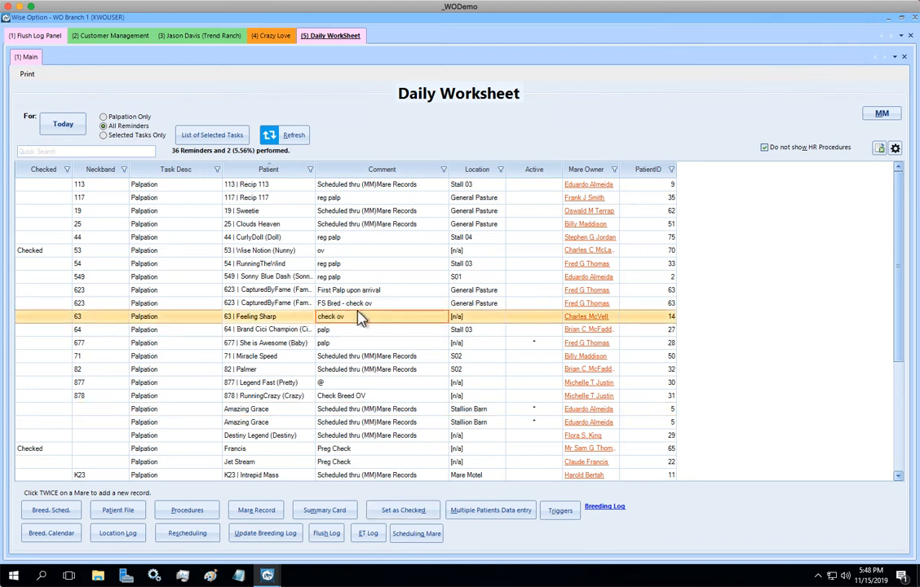
pyautogui.click(263, 198)
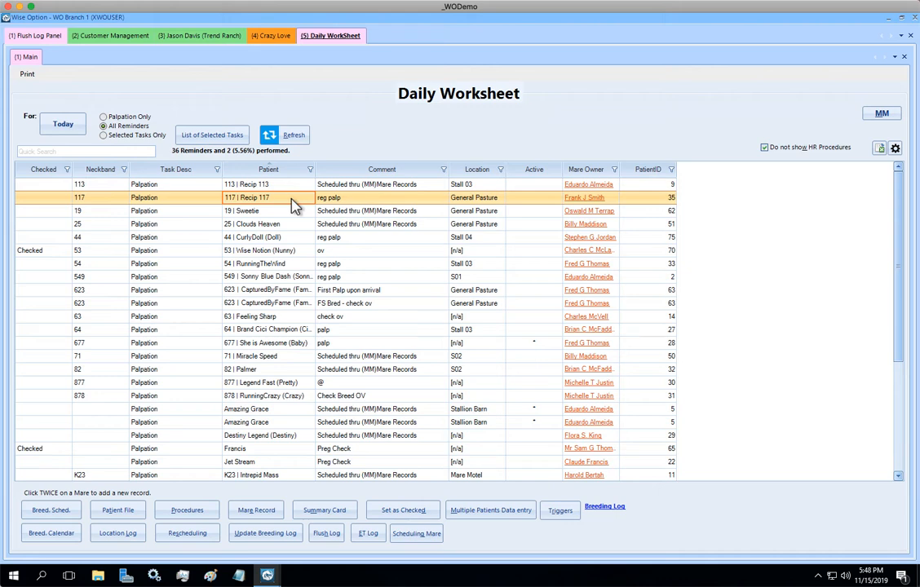
pyautogui.doubleClick(292, 197)
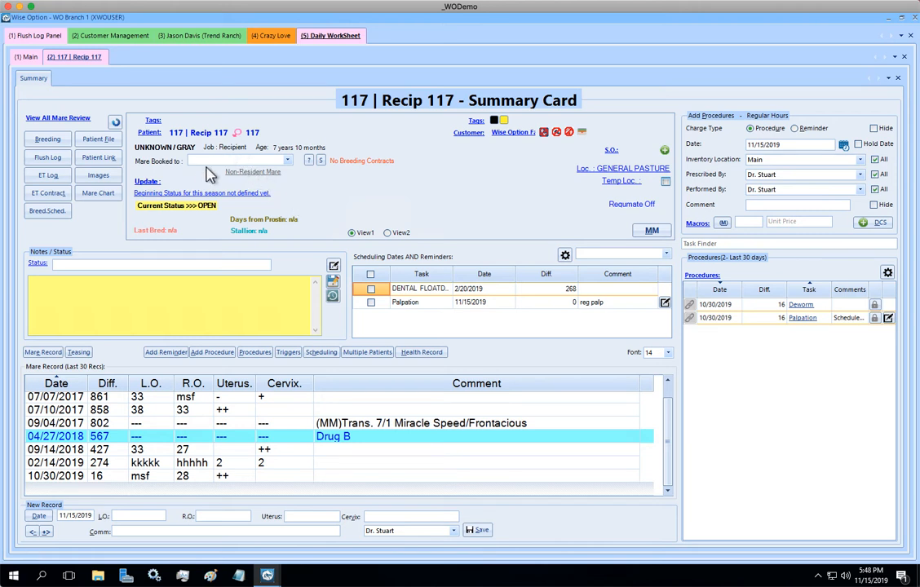
# Step: Check Recip 117's job in its patient file and today's Recip list in the Flush Log Panel, ending back at the Summary Card
pyautogui.click(114, 140)
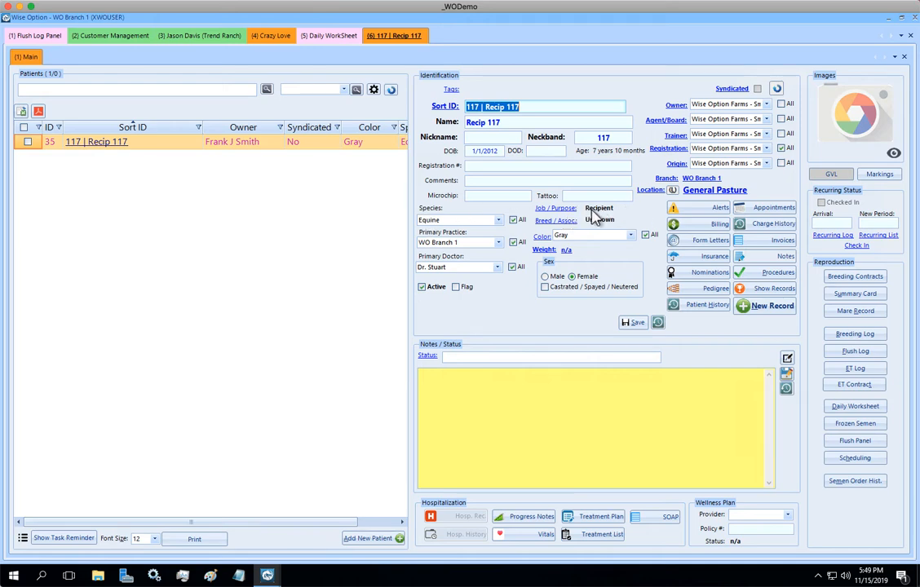
pyautogui.click(329, 41)
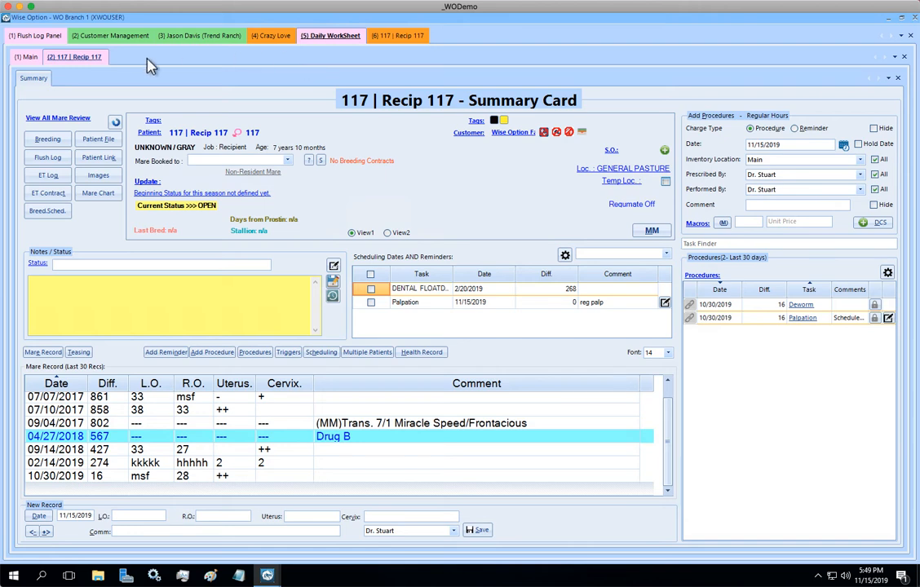
pyautogui.click(51, 37)
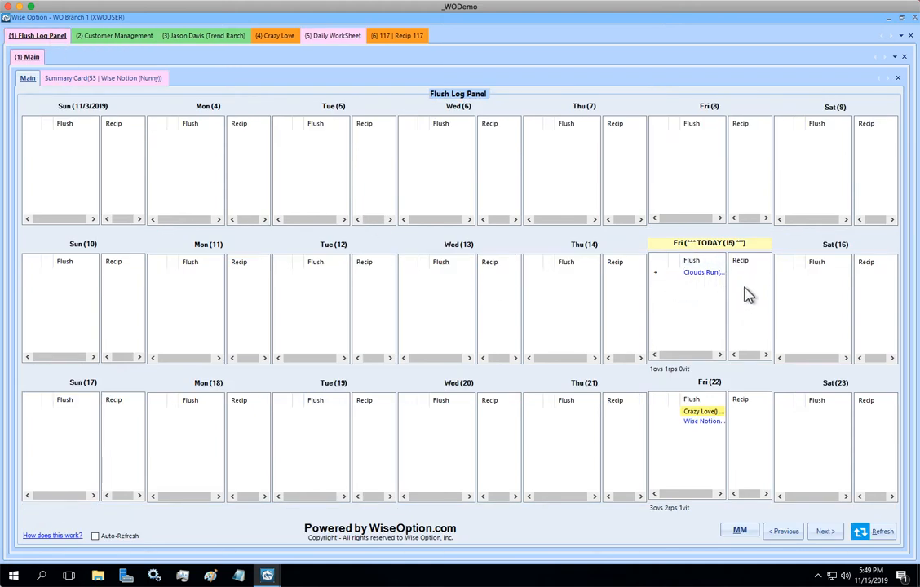
pyautogui.click(401, 39)
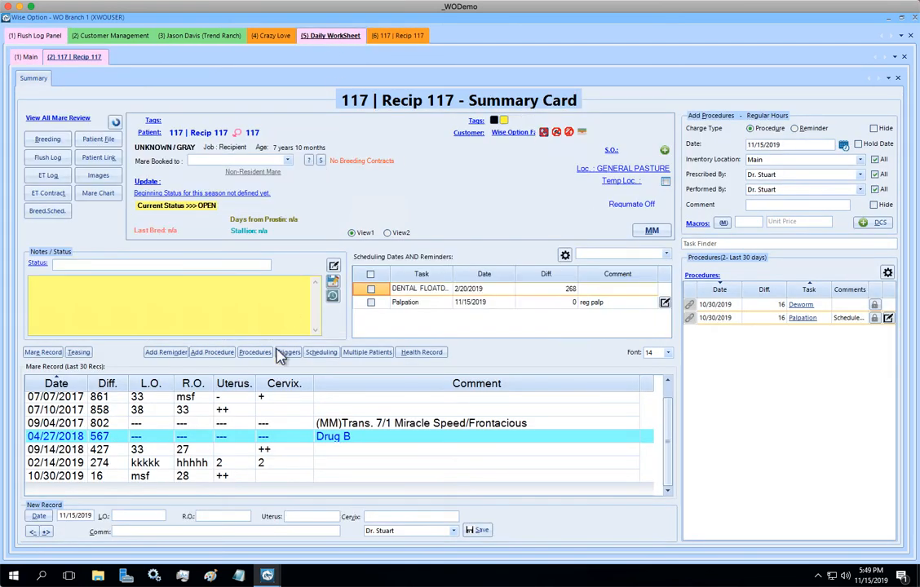
# Step: Save a new mare record for Recip 117 dated 11/15/2019 with L.O. 32 and R.O. OV
pyautogui.click(140, 516)
pyautogui.write('32OV')
pyautogui.press('Tab')
pyautogui.press('Tab')
pyautogui.press('Return')
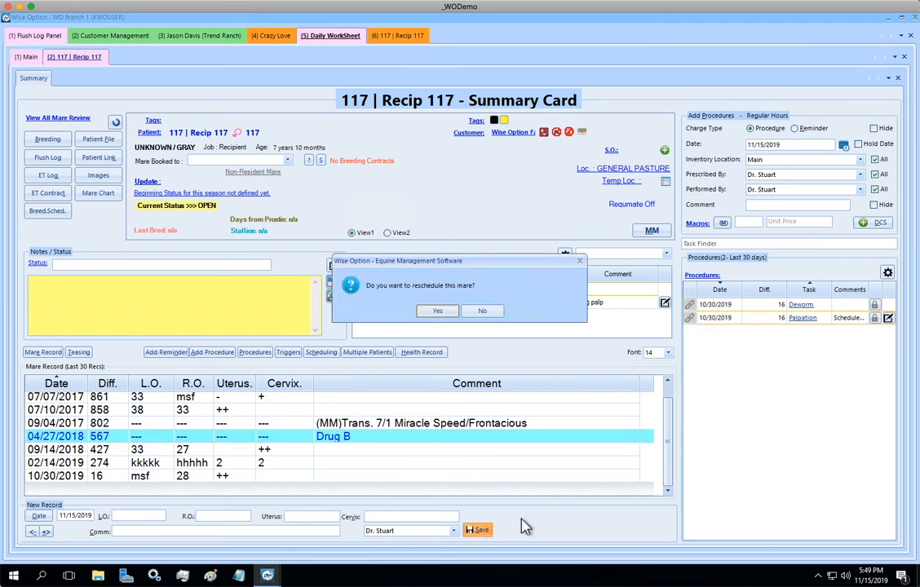
# Step: Reschedule Recip 117 in 14 days, on 11/29/2019, with the reminder comment "Palp"
pyautogui.press('Return')
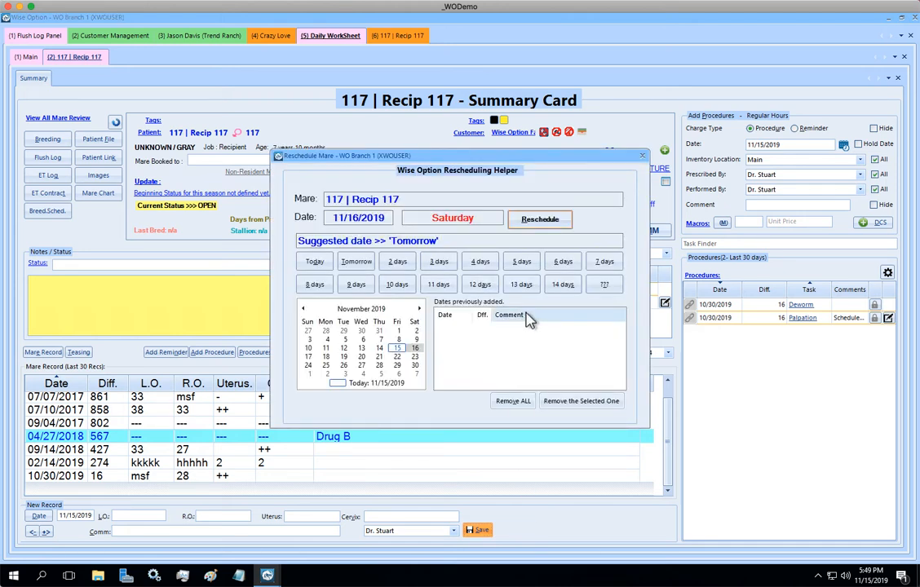
pyautogui.click(562, 287)
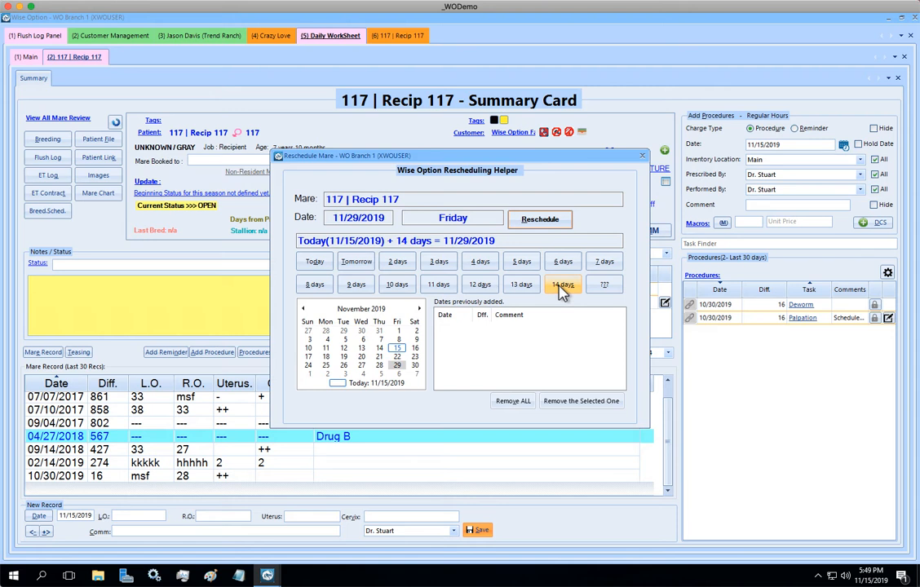
pyautogui.click(529, 227)
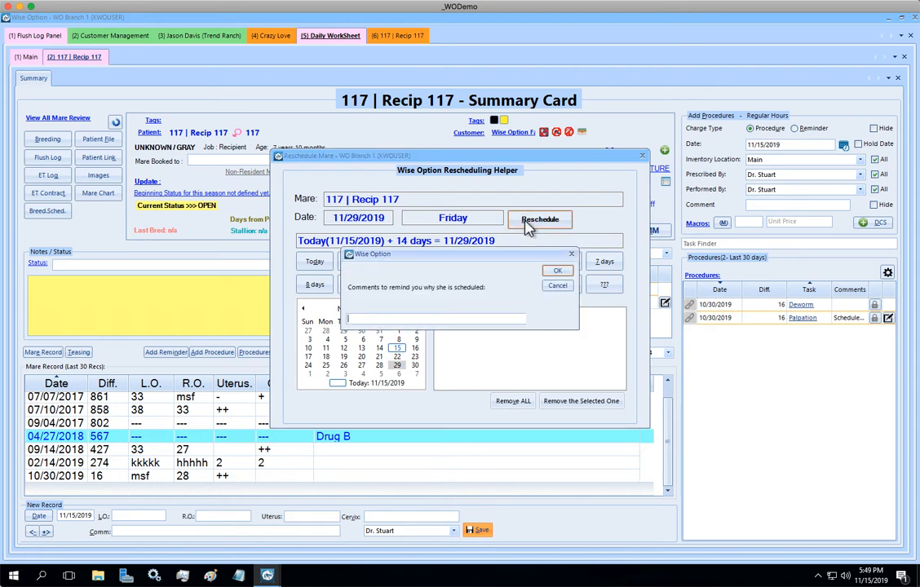
pyautogui.write('test')
pyautogui.press('Return')
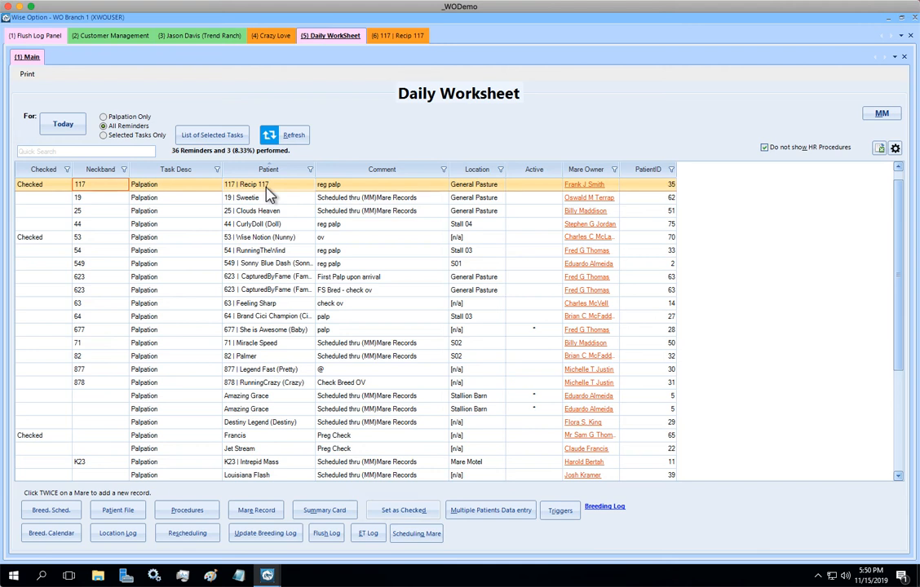
# Step: Open Recip 113 from the Daily Worksheet and save a new mare record with L.O. OV and R.O. msf
pyautogui.scroll(1, 372, 320)
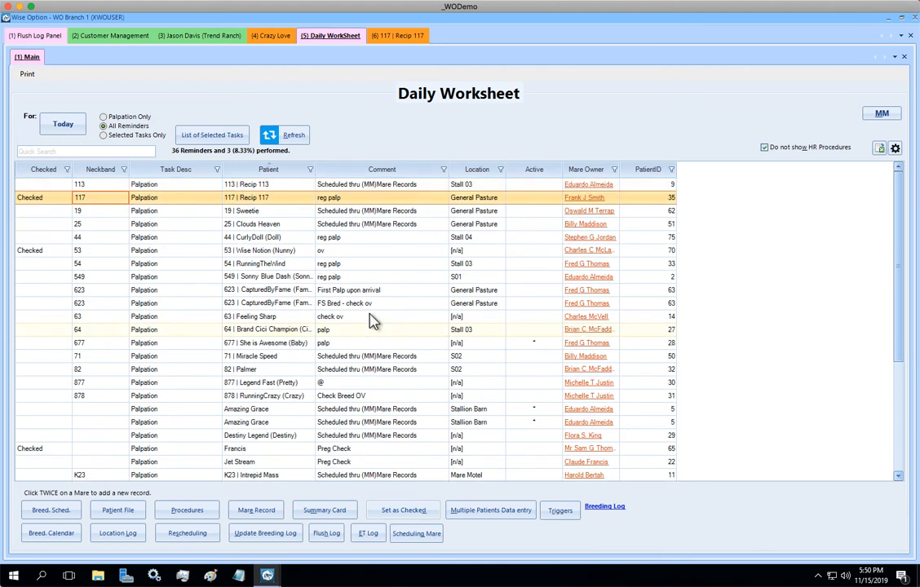
pyautogui.click(288, 185)
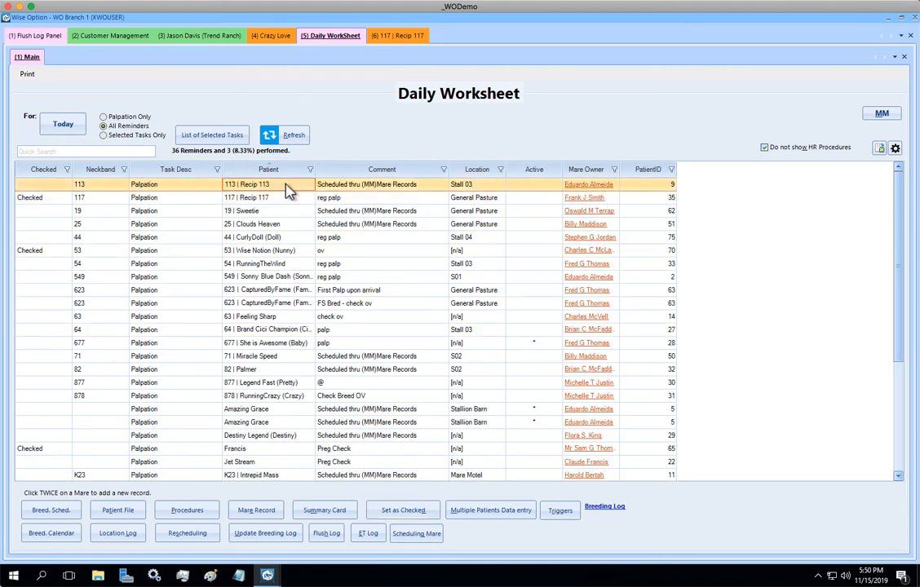
pyautogui.doubleClick(287, 189)
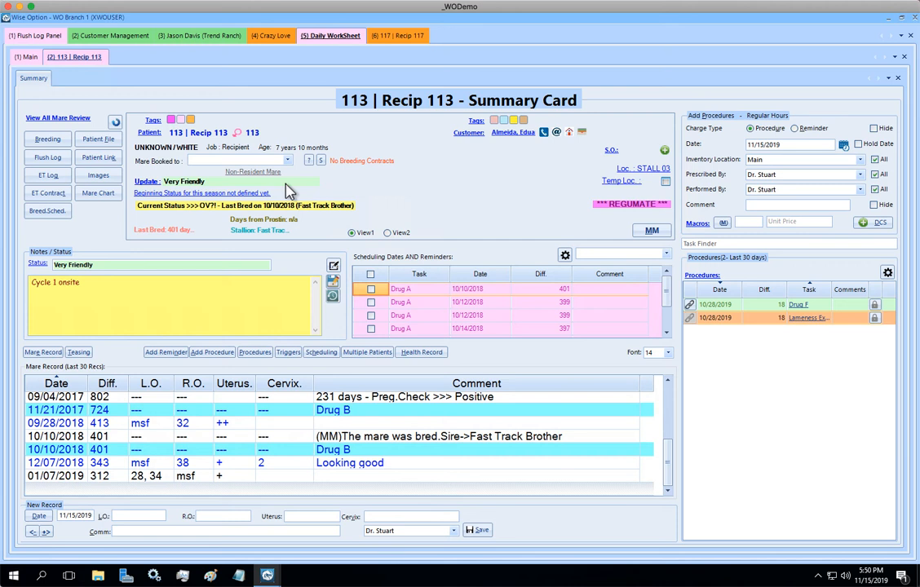
pyautogui.write('OVmsf')
pyautogui.press('Tab')
pyautogui.press('Tab')
pyautogui.press('Tab')
pyautogui.press('Tab')
pyautogui.press('Tab')
pyautogui.press('Return')
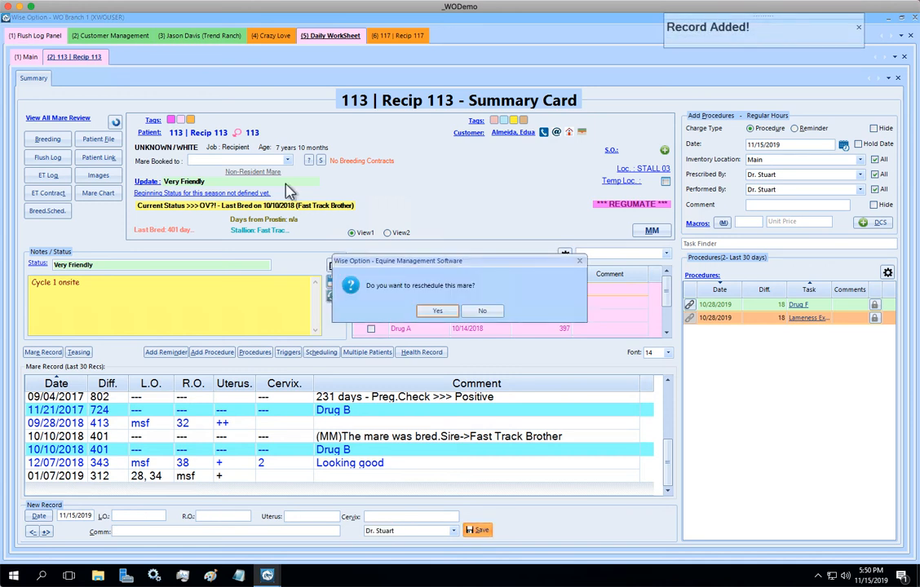
# Step: Reschedule Recip 113 in 14 days, on 11/29/2019, with the reminder comment "Preg"
pyautogui.click(386, 275)
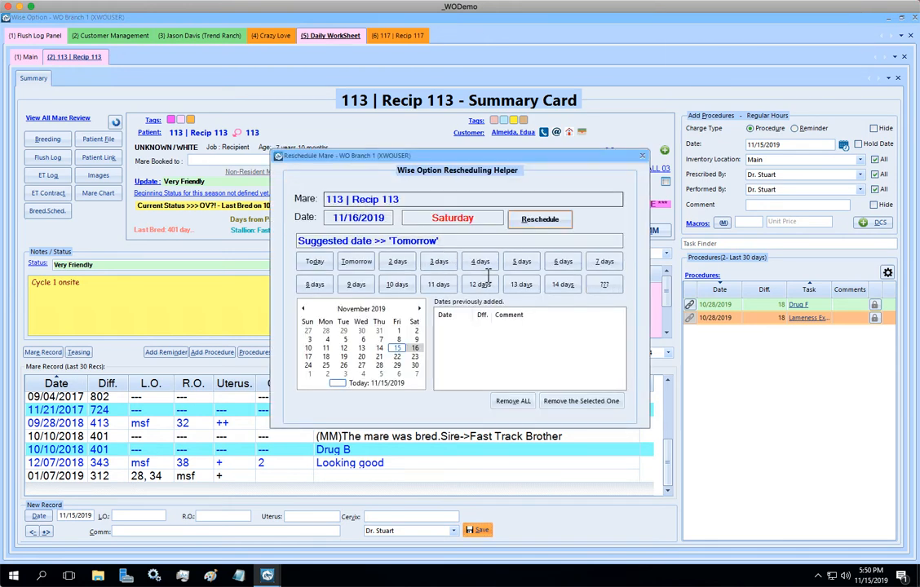
pyautogui.click(562, 284)
pyautogui.click(538, 222)
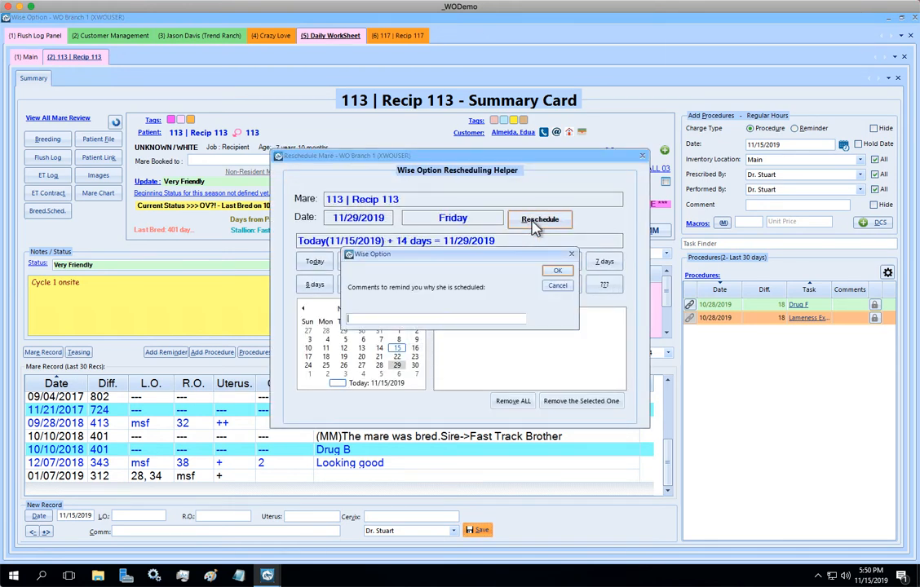
pyautogui.write('Preg')
pyautogui.press('Return')
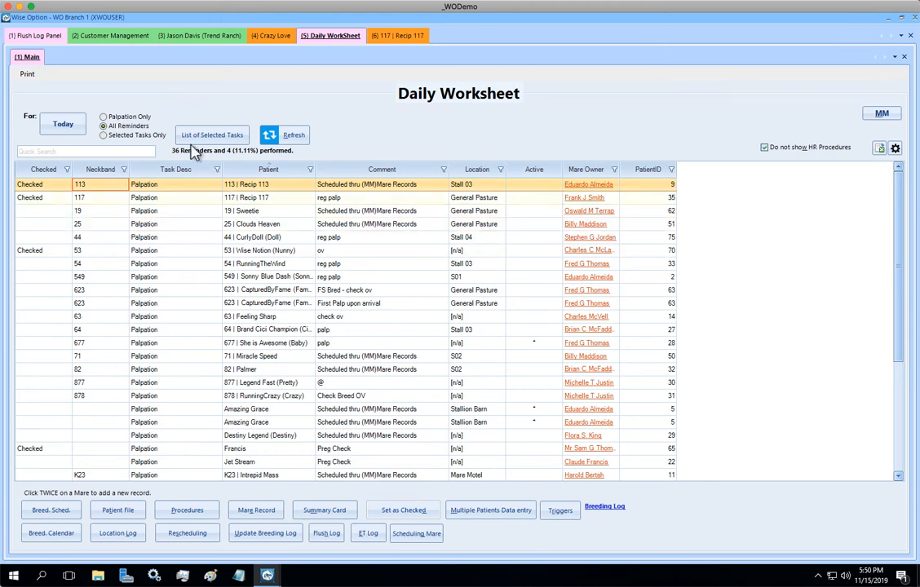
# Step: Refresh the Flush Log Panel and open the Summary Card of Recip 117 through its mare record in today's Recip list
pyautogui.click(59, 41)
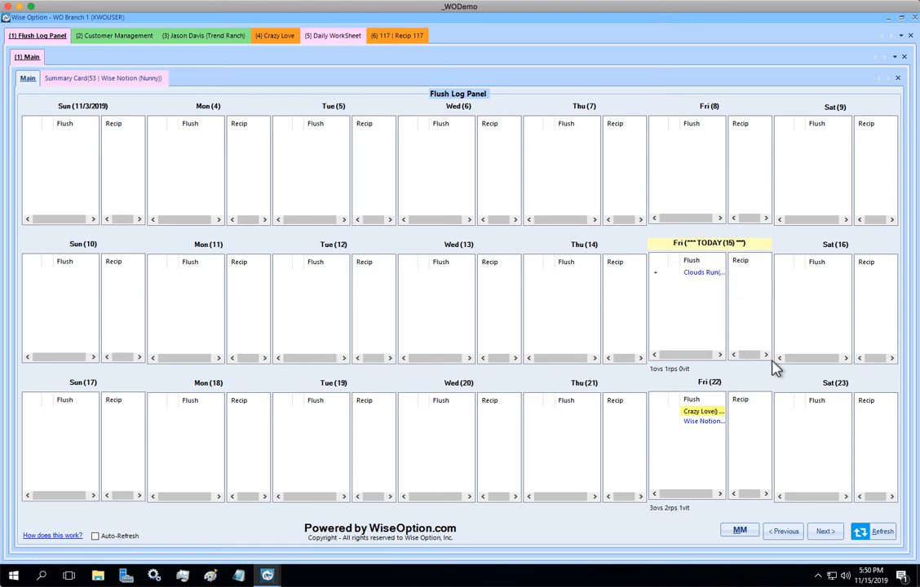
pyautogui.click(881, 531)
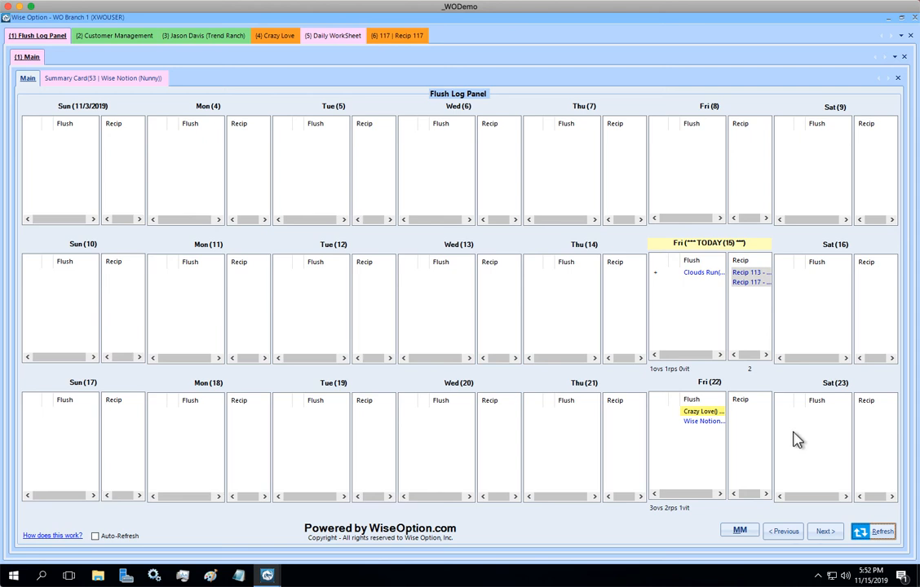
pyautogui.doubleClick(749, 283)
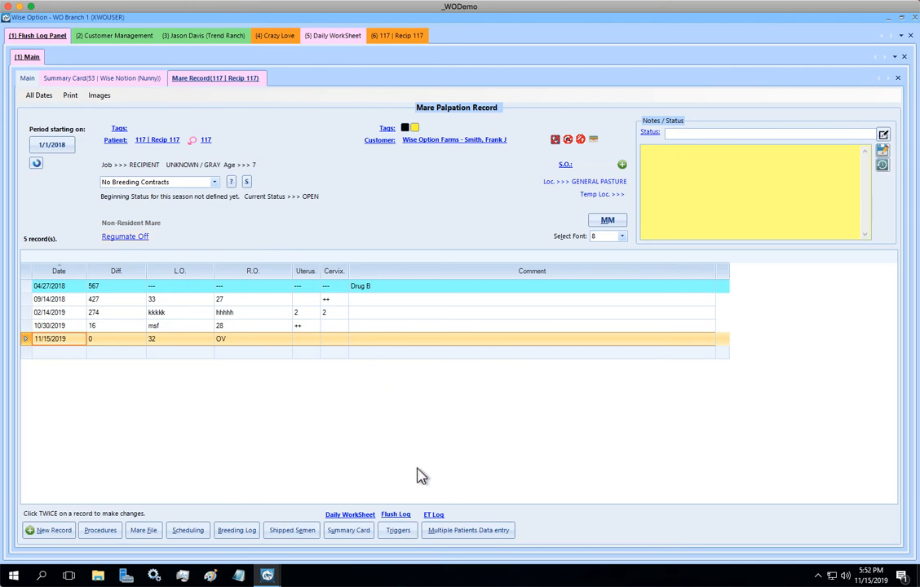
pyautogui.click(367, 532)
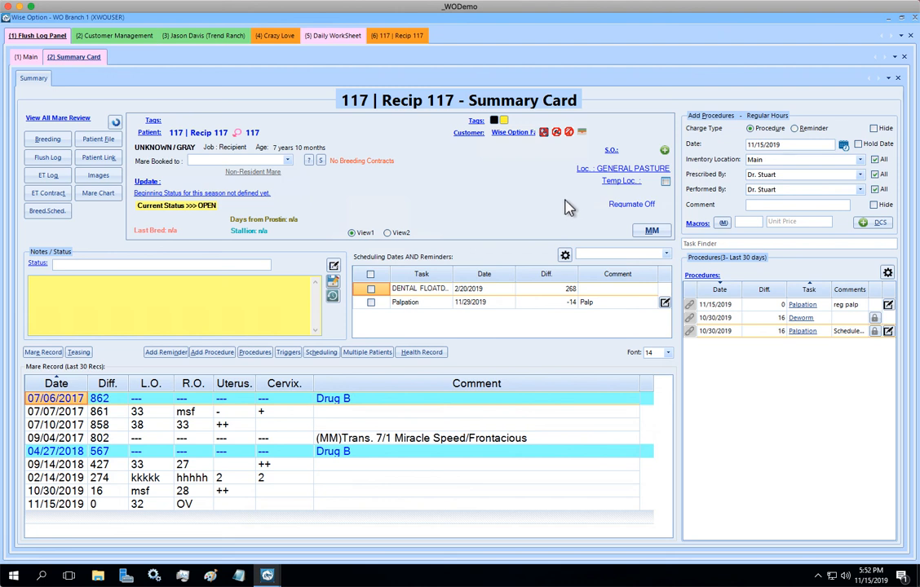
# Step: Change the residency status of Recip 117 to Resident and save it
pyautogui.click(253, 175)
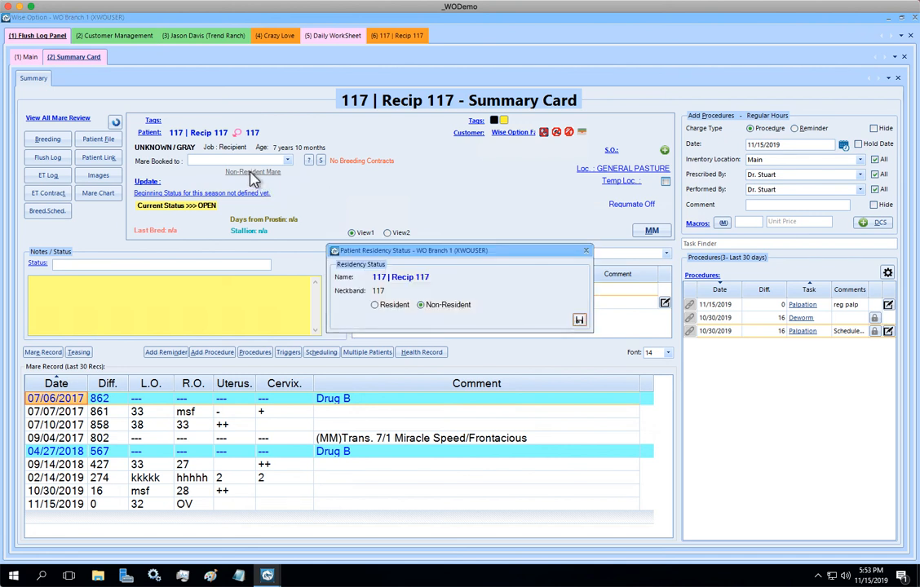
pyautogui.click(376, 307)
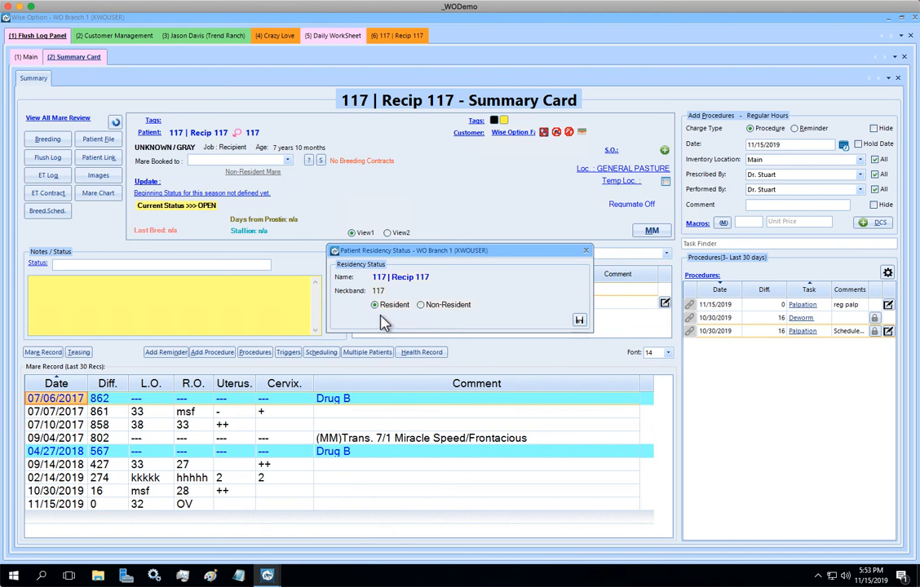
pyautogui.click(579, 321)
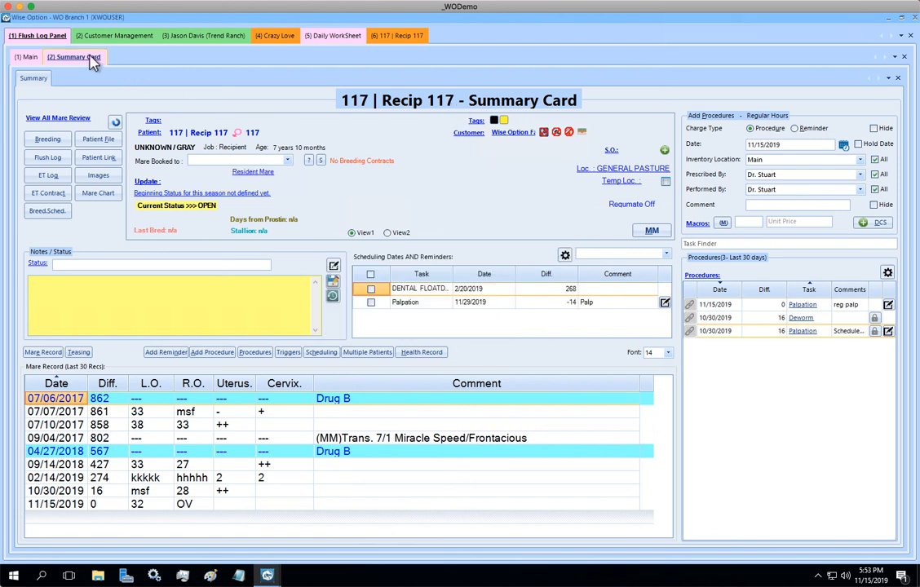
# Step: Return to the main view of the Flush Log Panel and refresh its calendar
pyautogui.click(29, 57)
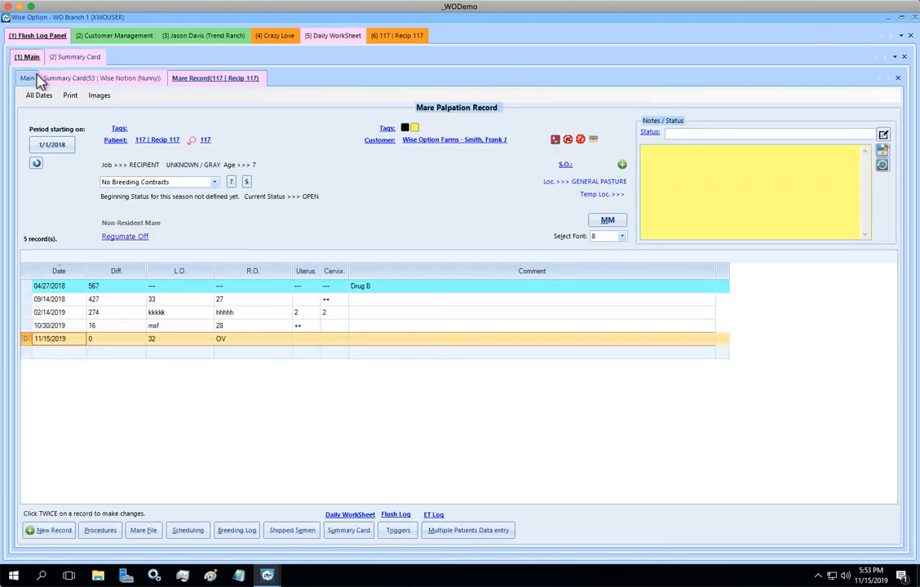
pyautogui.click(31, 78)
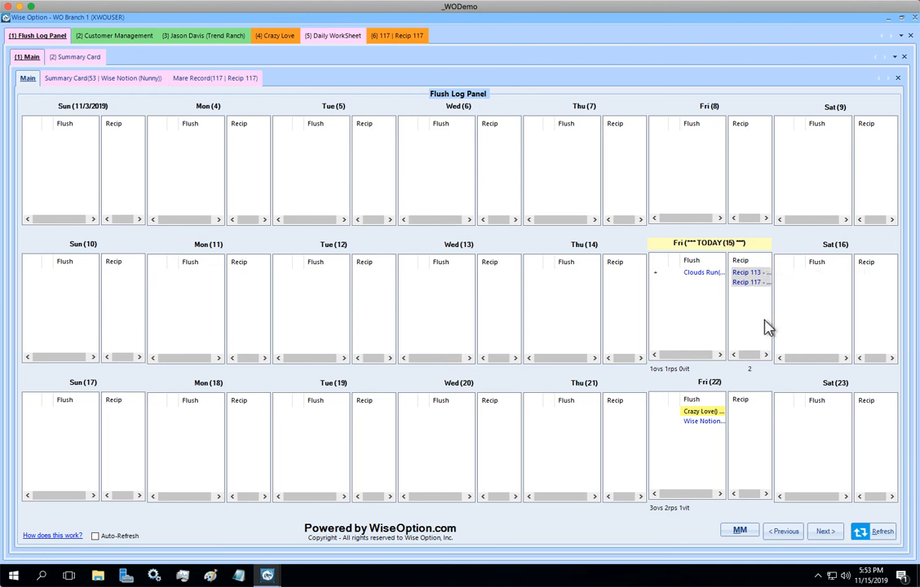
pyautogui.click(873, 531)
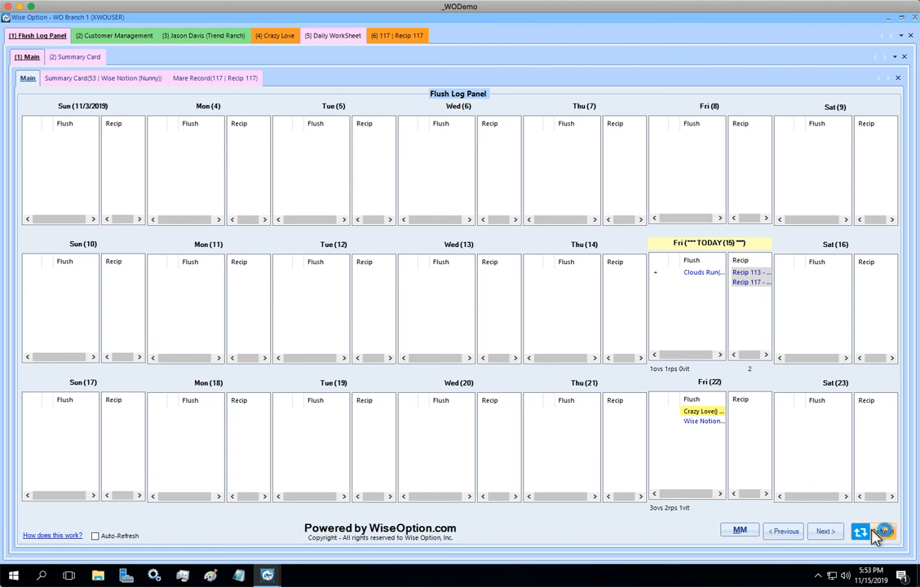